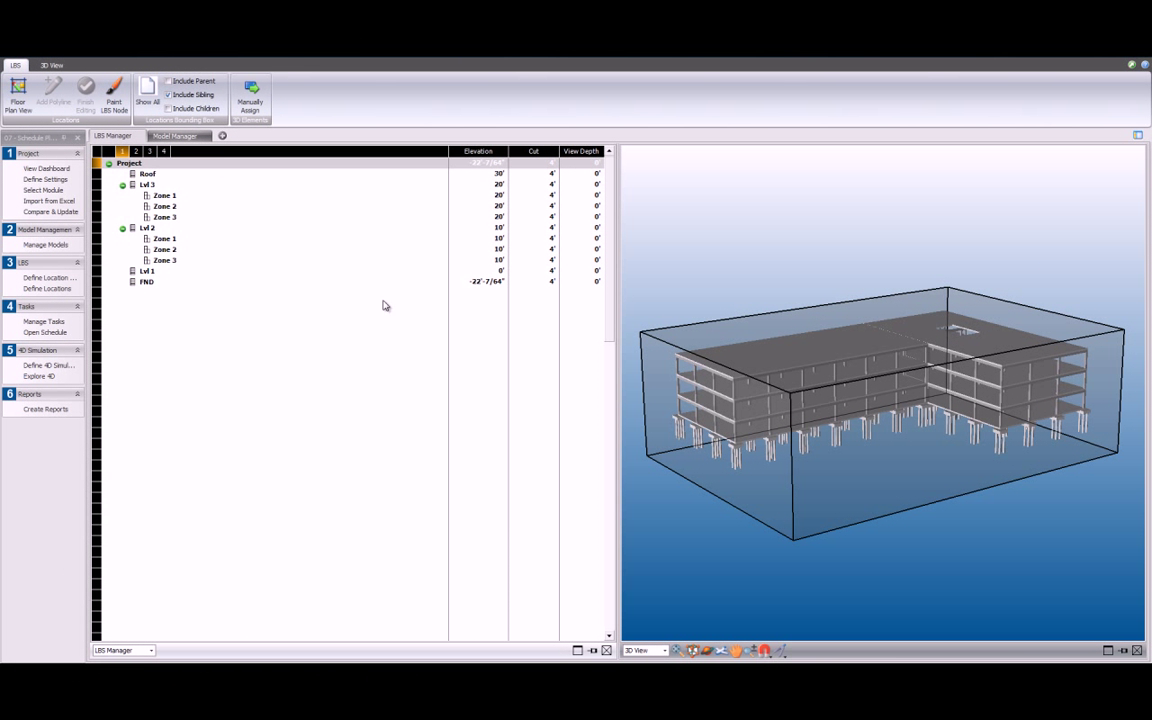
- Delete the FND level, then delete every child location under Project
{"action": "right_click", "coordinate": [150, 282]}
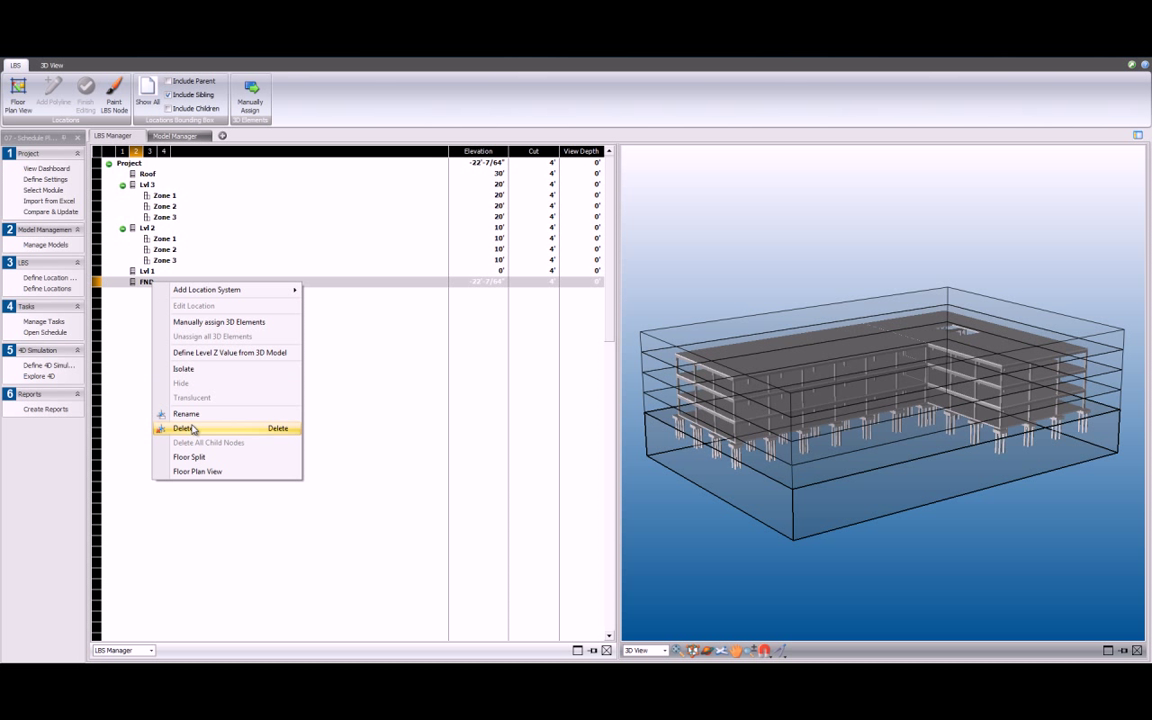
{"action": "left_click", "coordinate": [240, 428]}
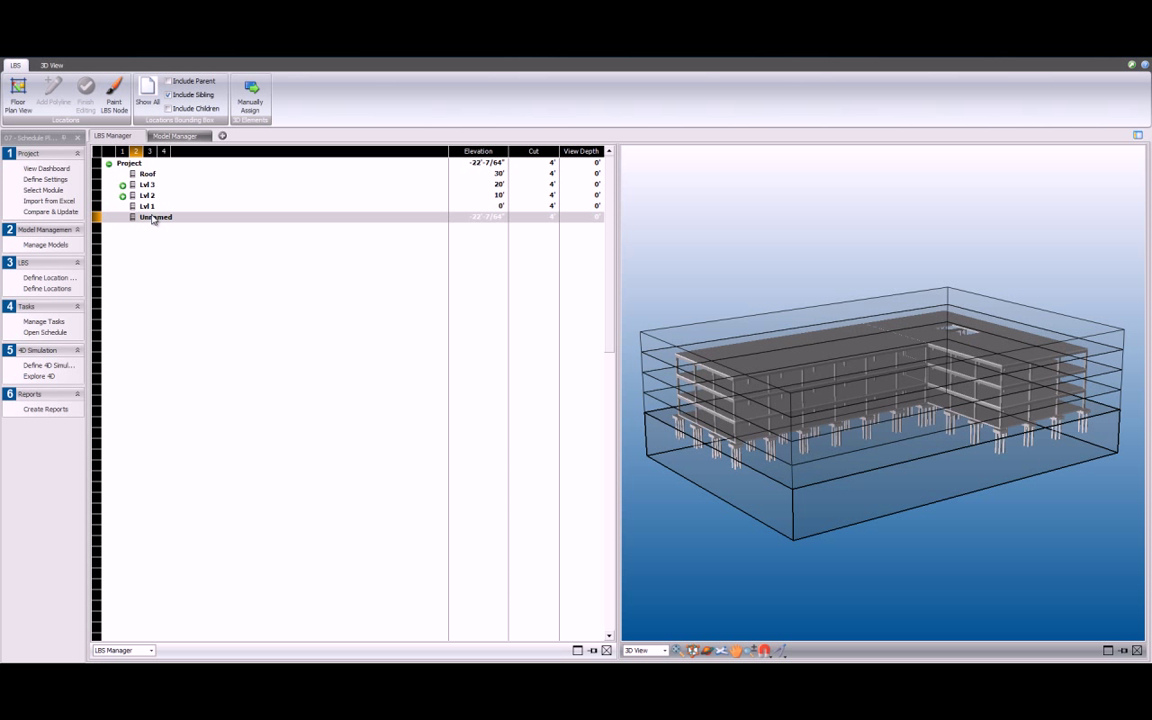
{"action": "right_click", "coordinate": [137, 164]}
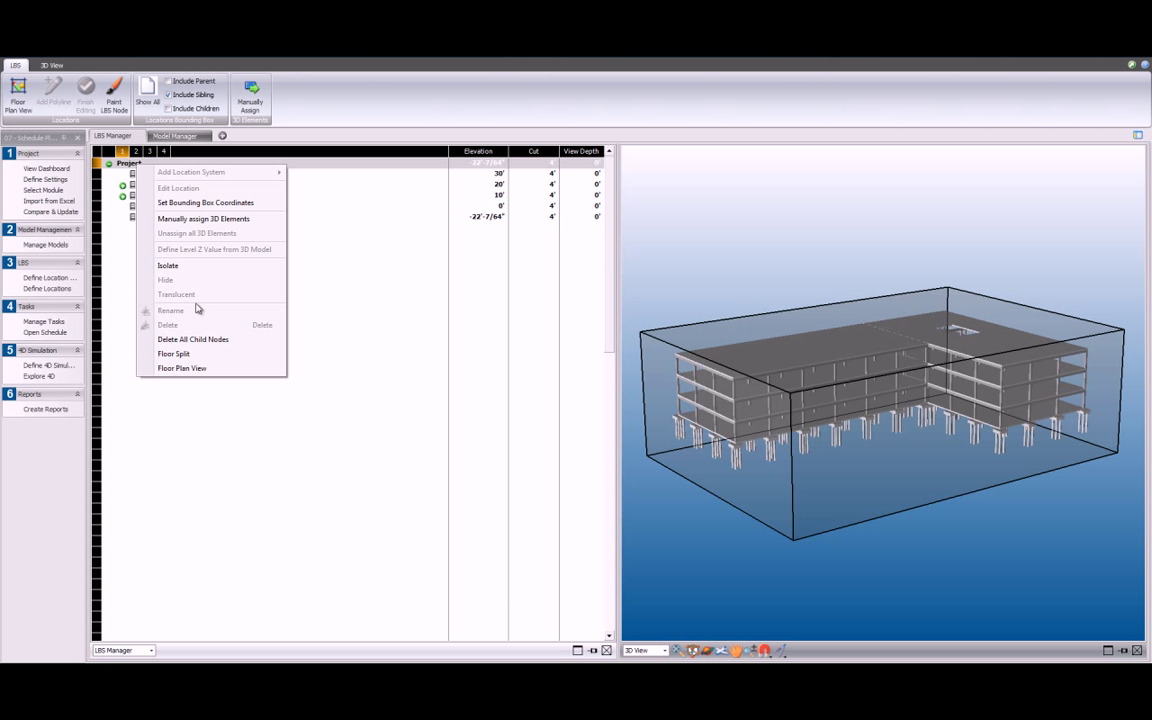
{"action": "left_click", "coordinate": [200, 342]}
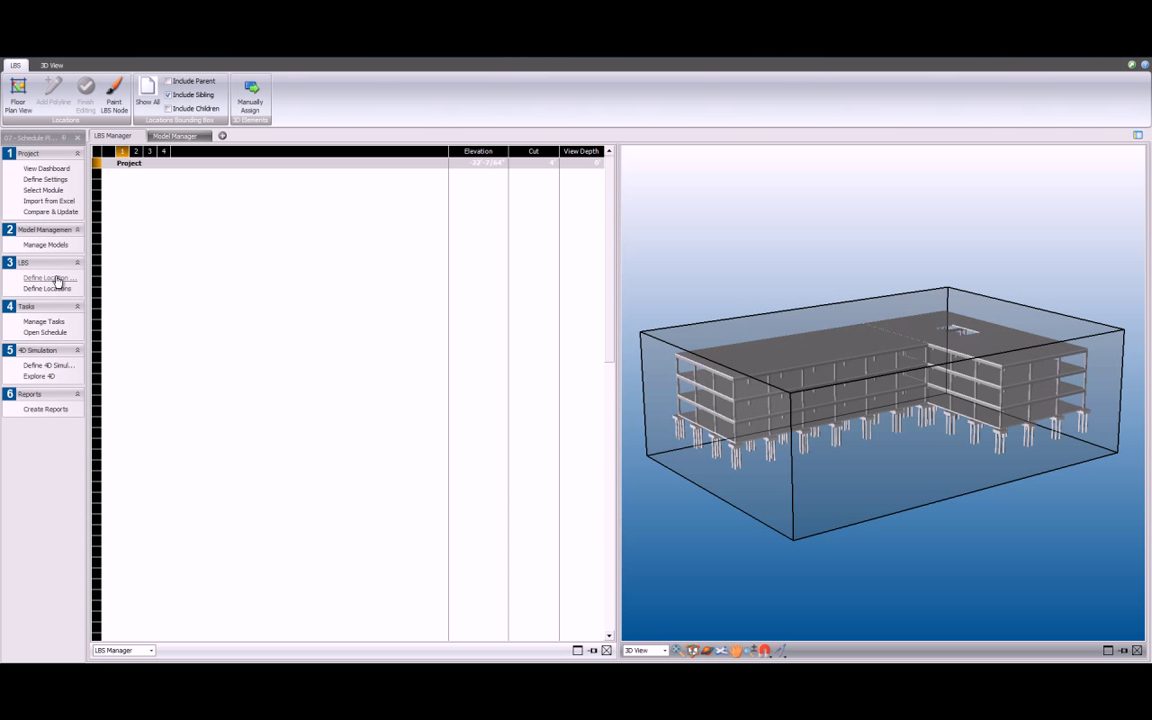
- Go to Define Location Systems to list Unnamed Location System_1
{"action": "left_click", "coordinate": [58, 279]}
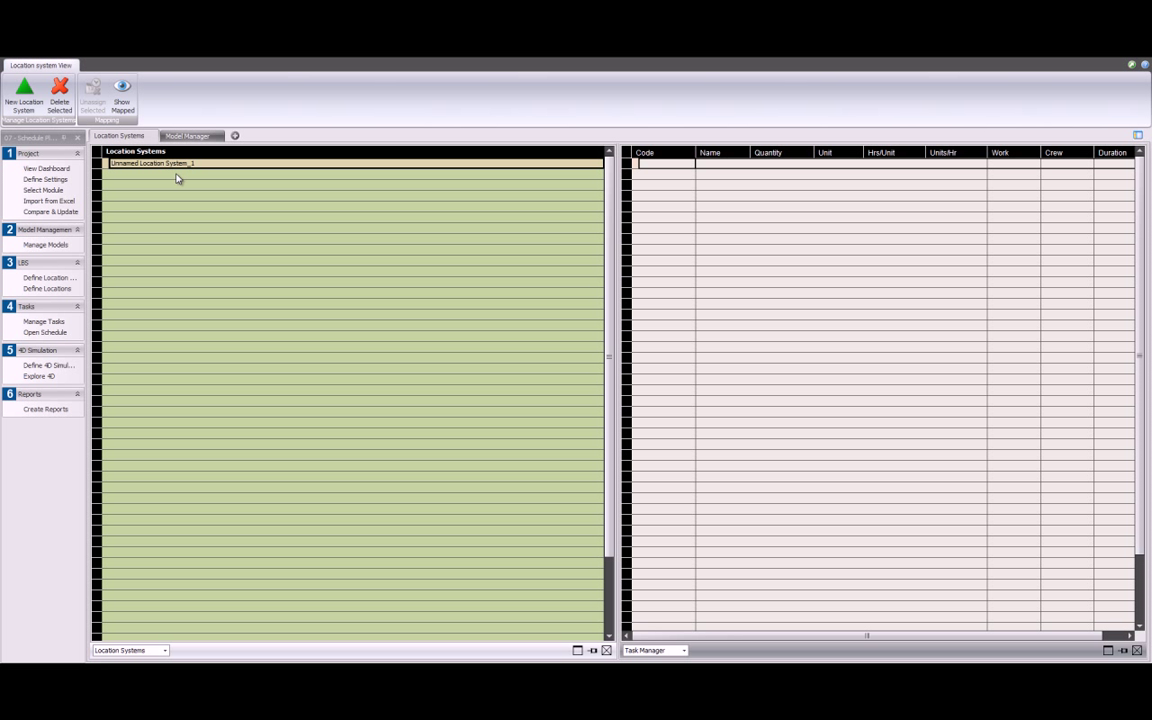
- Add a second location system and rename the two systems SUB and SUP
{"action": "left_click", "coordinate": [177, 178]}
{"action": "right_click", "coordinate": [179, 179]}
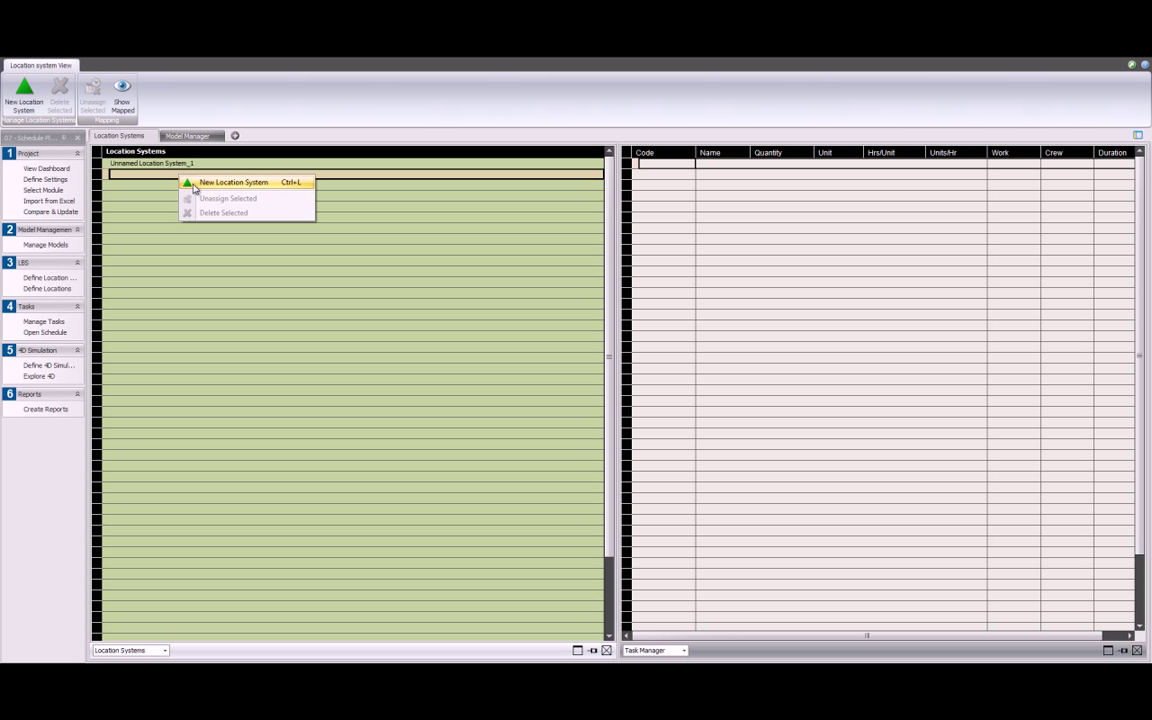
{"action": "left_click", "coordinate": [195, 183]}
{"action": "left_click", "coordinate": [203, 163]}
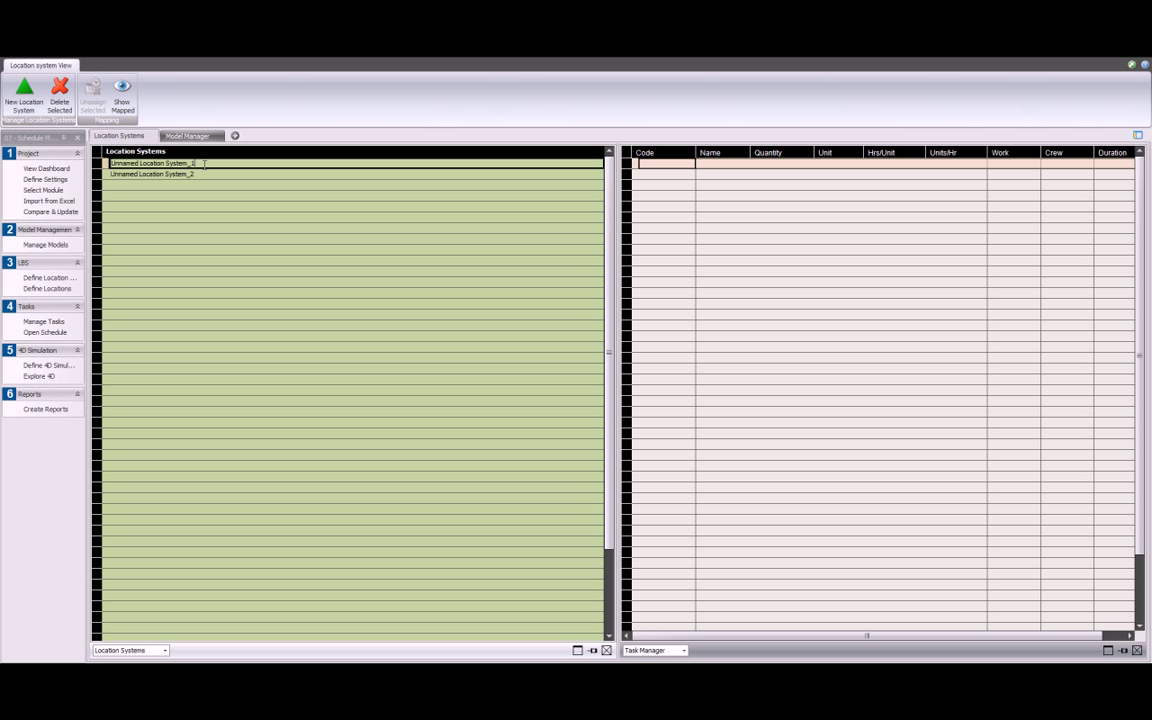
{"action": "left_click_drag", "start_coordinate": [204, 163], "coordinate": [105, 165]}
{"action": "left_click", "coordinate": [159, 175]}
{"action": "type", "text": "SUP"}
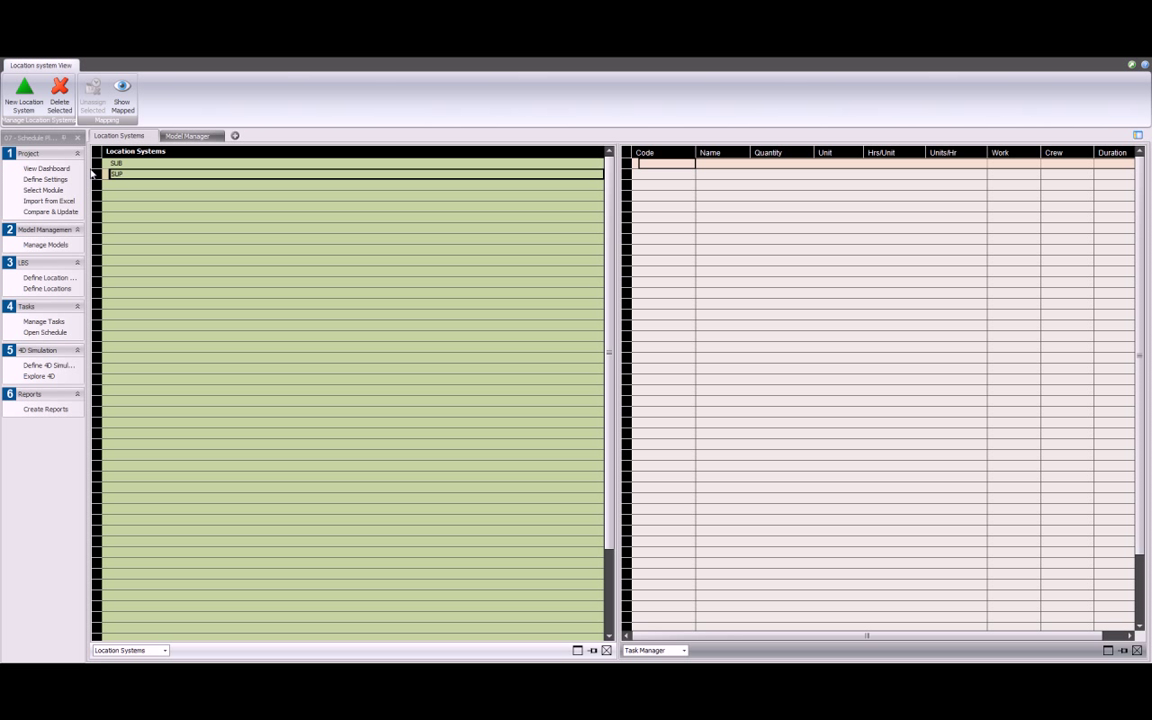
{"action": "left_click", "coordinate": [400, 258]}
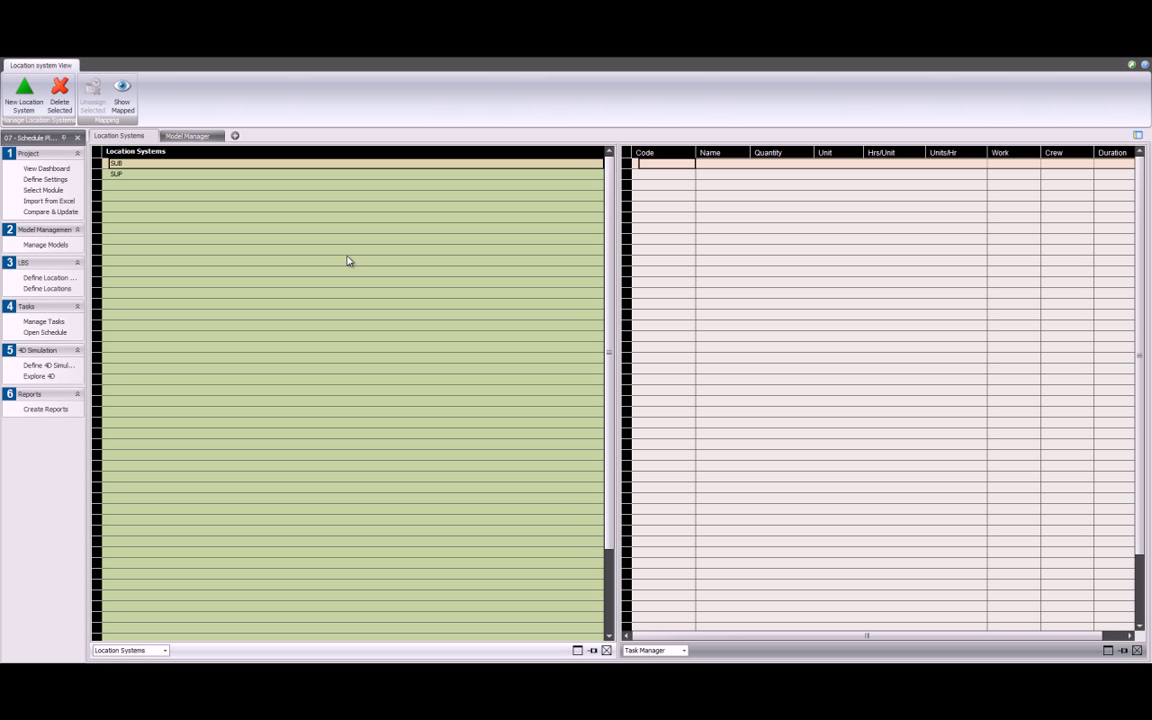
- Back in Define Locations, add all location systems under Project and expand it to show SUB and SUP
{"action": "left_click", "coordinate": [64, 288]}
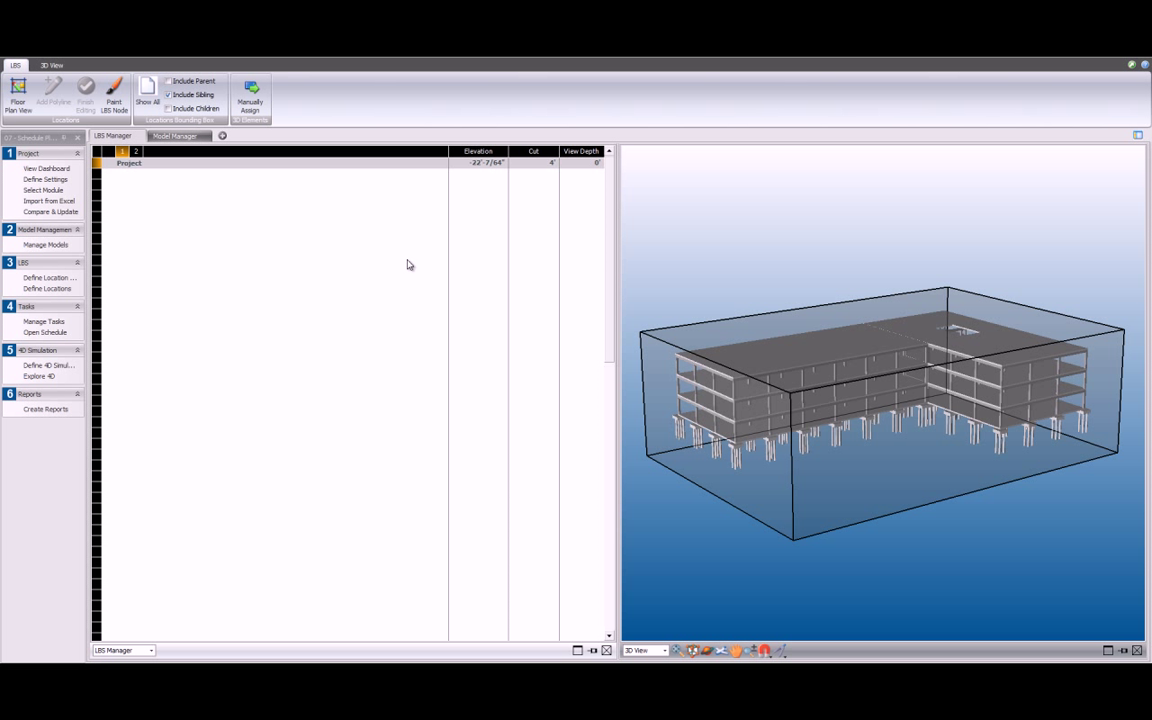
{"action": "right_click", "coordinate": [141, 166]}
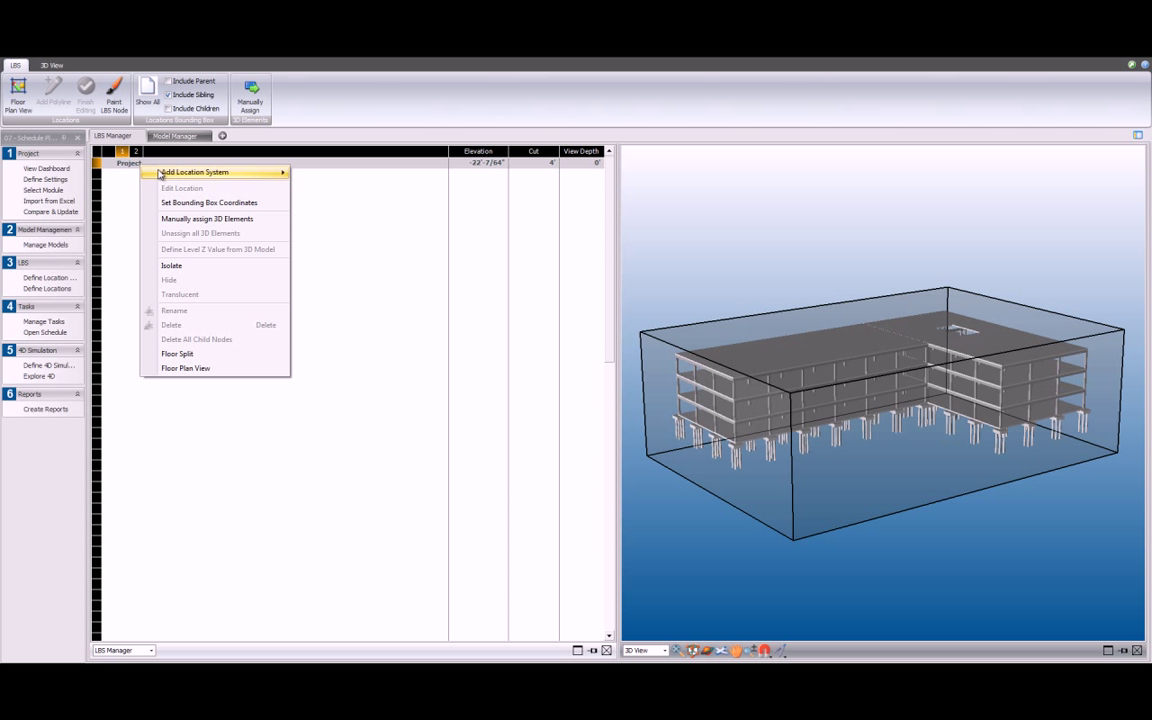
{"action": "mouse_move", "coordinate": [159, 175]}
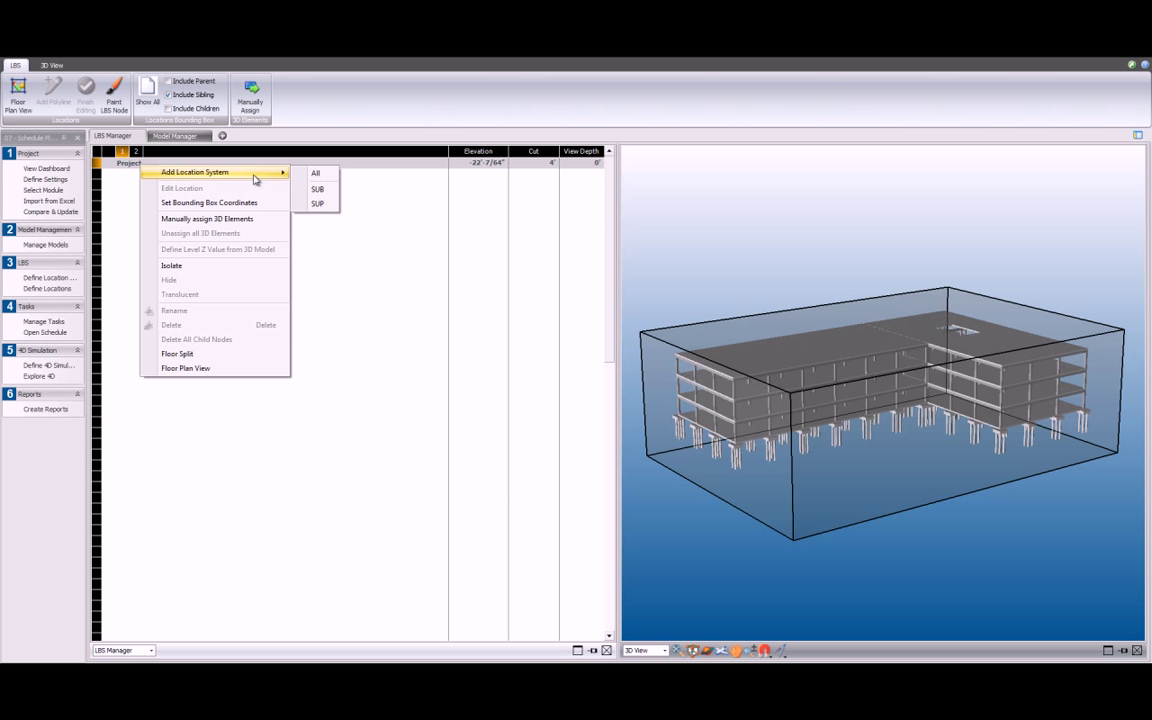
{"action": "left_click", "coordinate": [312, 174]}
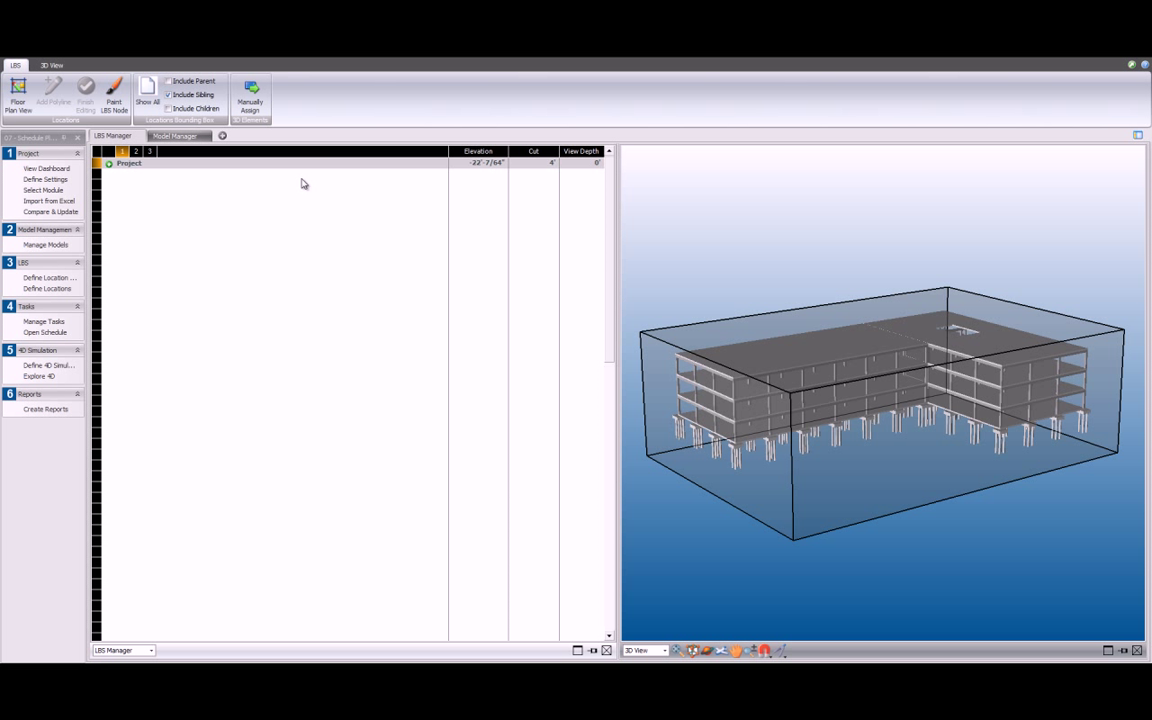
{"action": "left_click", "coordinate": [108, 166]}
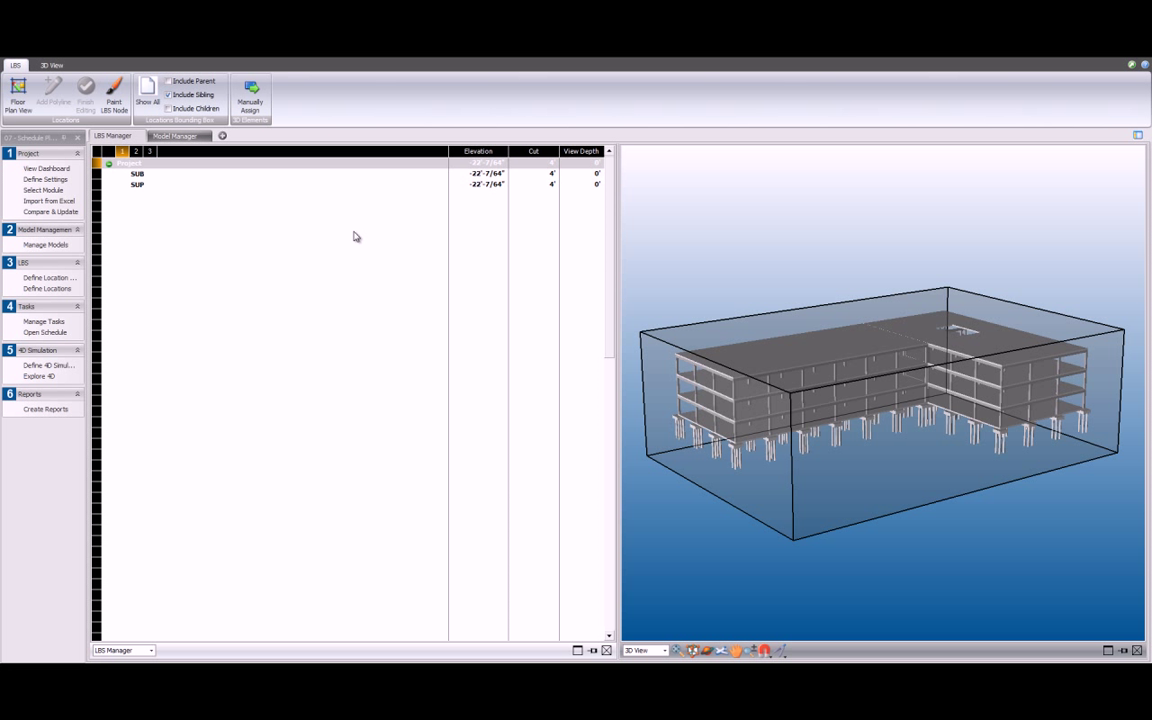
- Floor-split SUP into Roof, Lvl 3, Lvl 2, Lvl 1, FND and SUB into SOG and PC's and Piers
{"action": "right_click", "coordinate": [135, 184]}
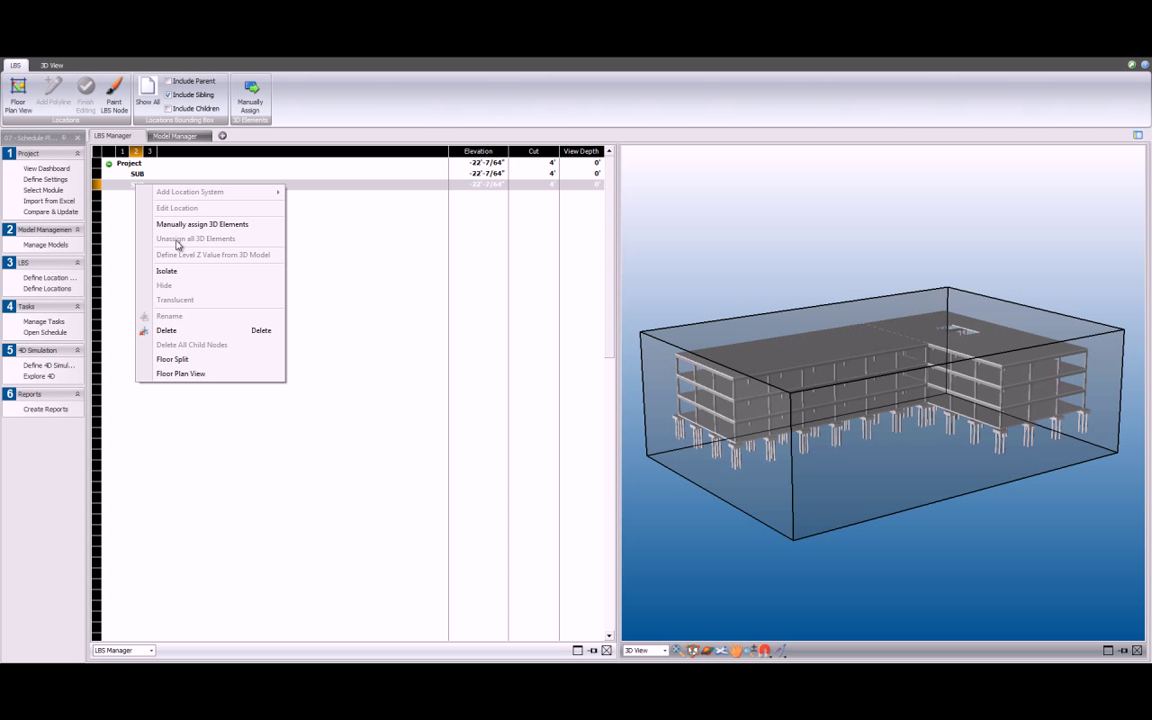
{"action": "left_click", "coordinate": [172, 359]}
{"action": "right_click", "coordinate": [144, 195]}
{"action": "left_click", "coordinate": [178, 362]}
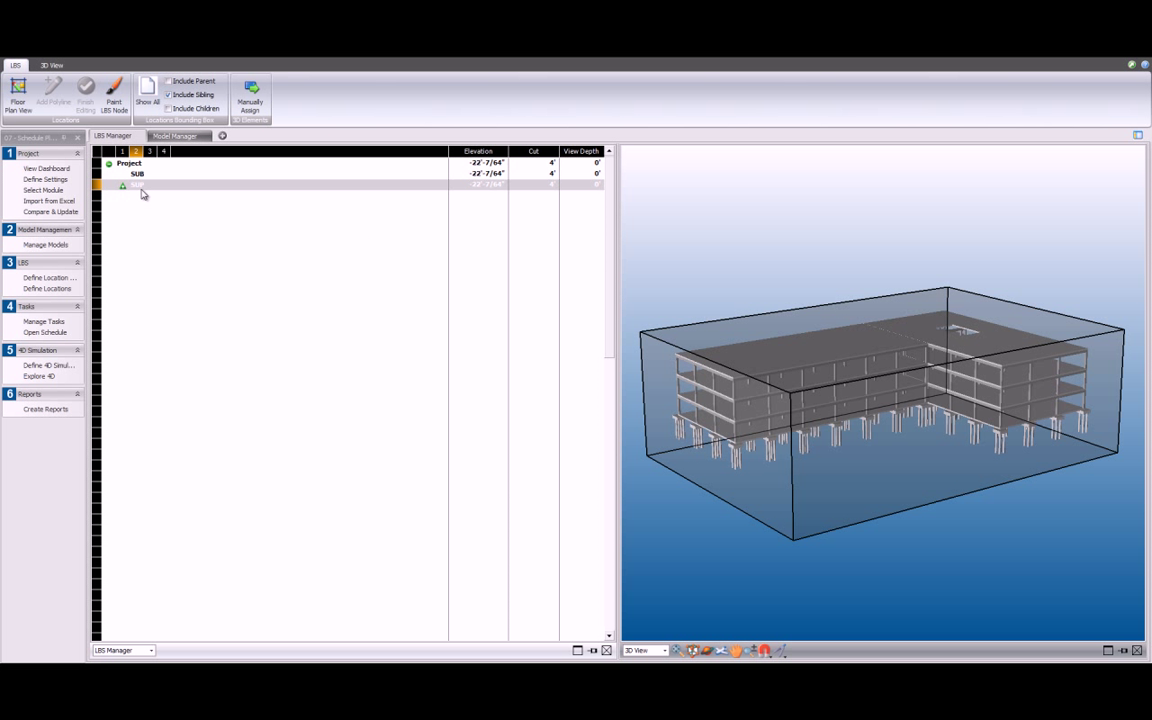
{"action": "right_click", "coordinate": [143, 194]}
{"action": "left_click", "coordinate": [175, 360]}
{"action": "right_click", "coordinate": [133, 185]}
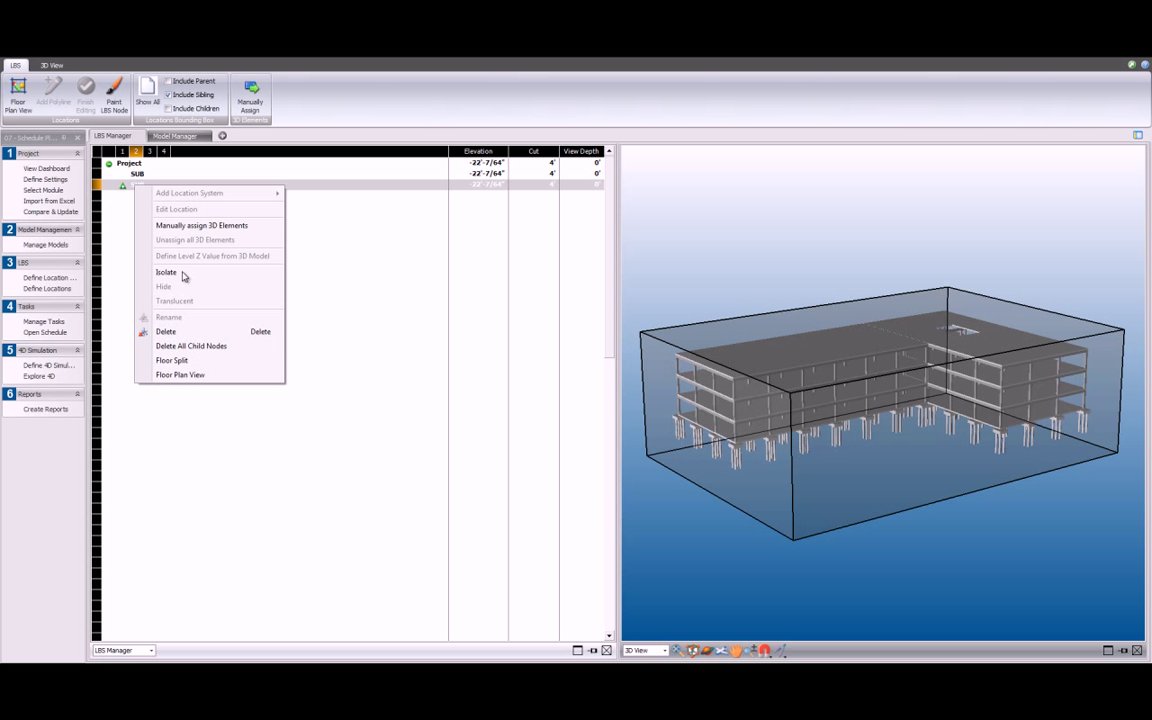
{"action": "left_click", "coordinate": [175, 360]}
{"action": "right_click", "coordinate": [133, 180]}
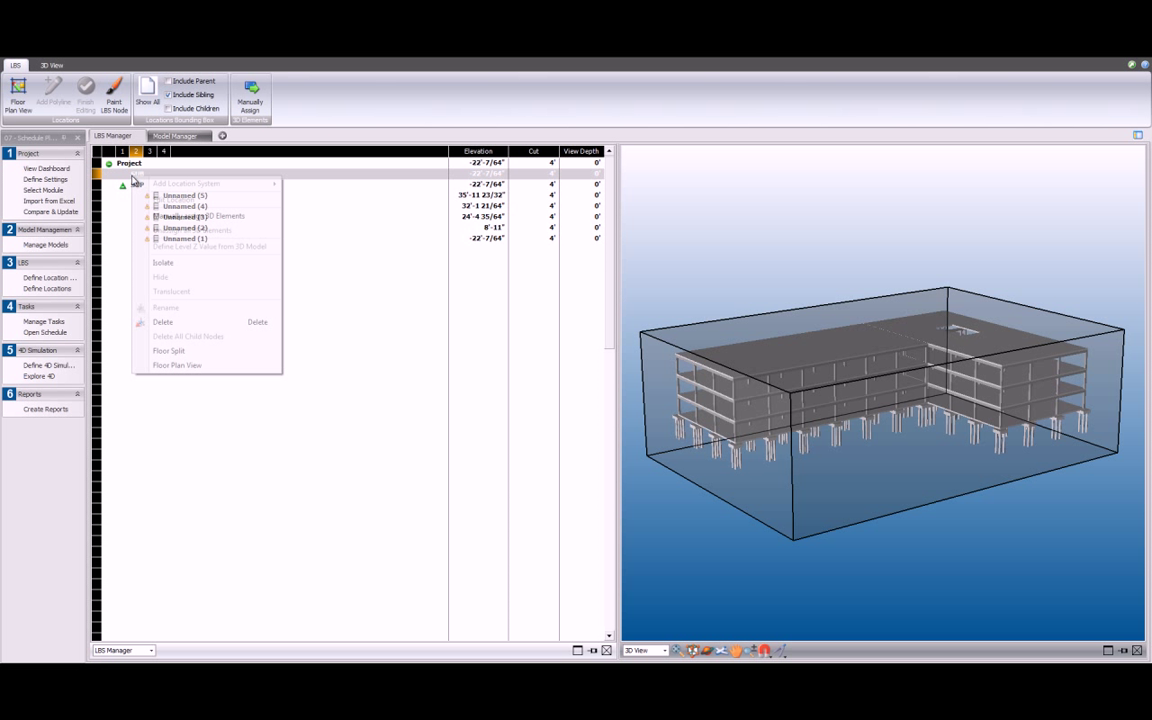
{"action": "left_click", "coordinate": [172, 350]}
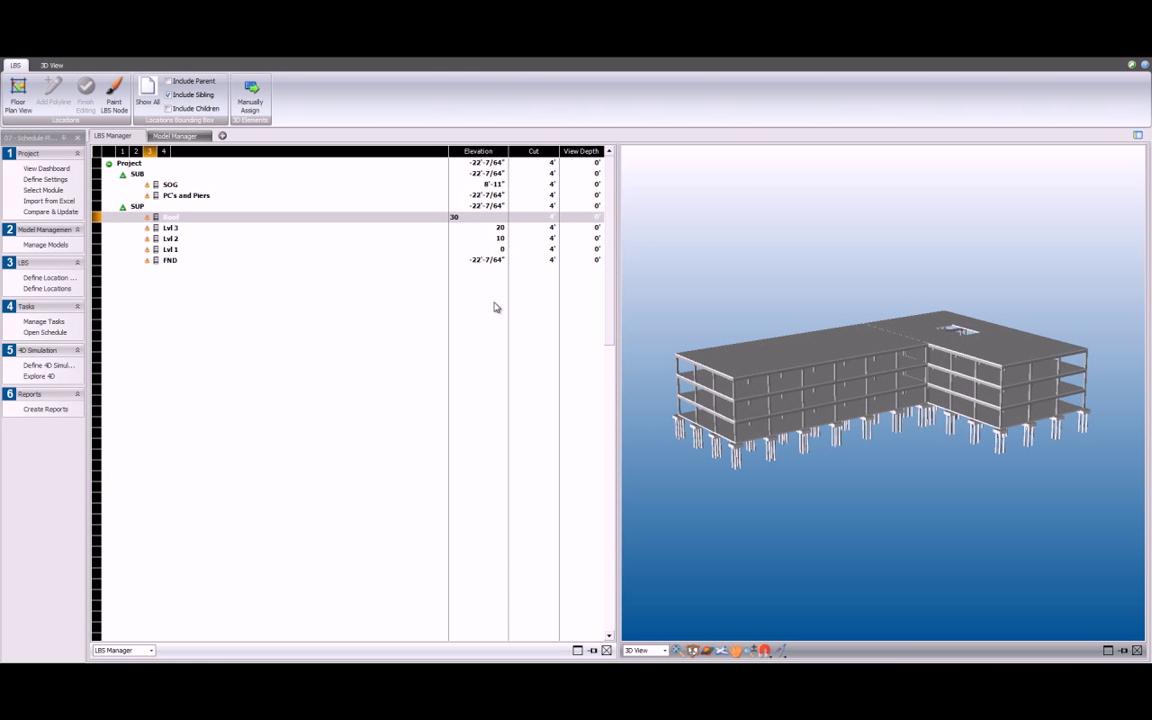
- Confirm Roof elevation 30, then polyline-cut Lvl 2's floor plan into zones Unnamed (1), (2), (3)
{"action": "left_click", "coordinate": [422, 278]}
{"action": "left_click", "coordinate": [172, 242]}
{"action": "left_click", "coordinate": [211, 372]}
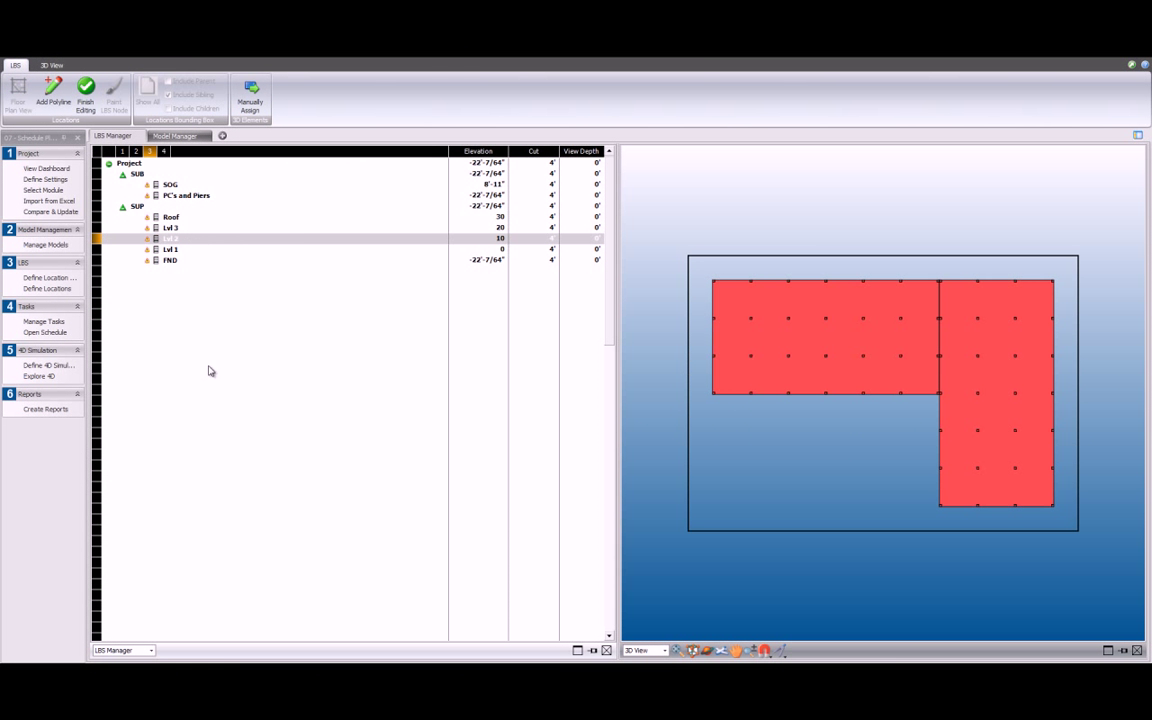
{"action": "left_click", "coordinate": [811, 236]}
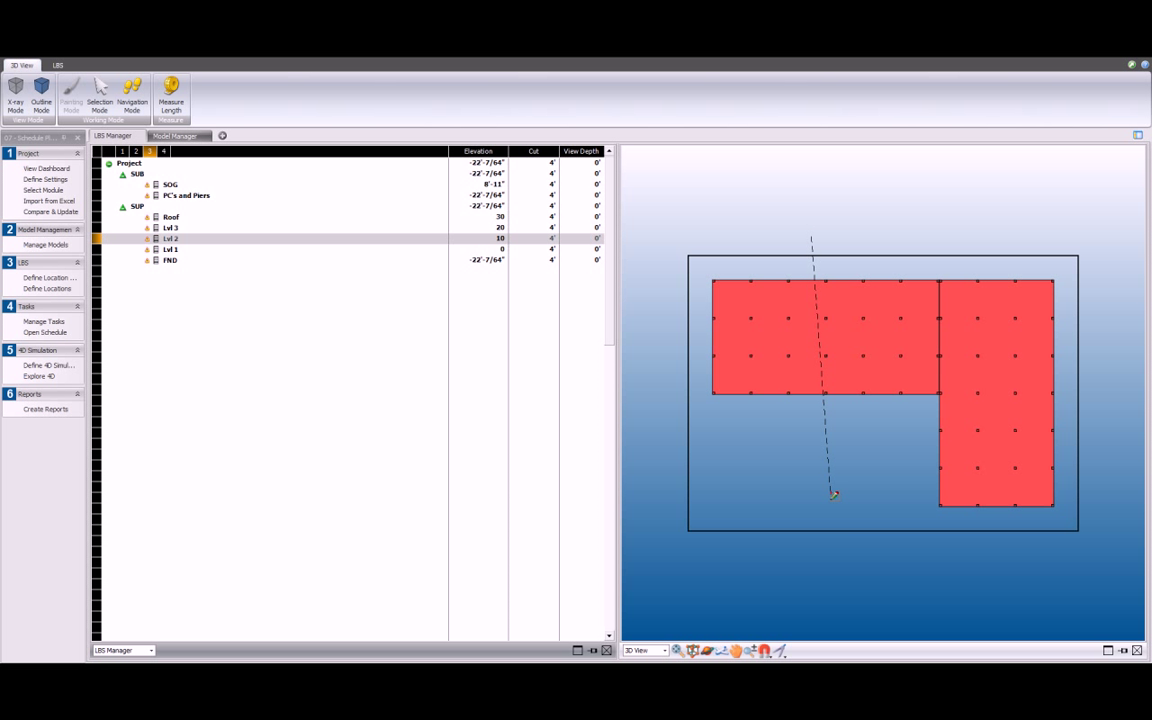
{"action": "left_click", "coordinate": [815, 556]}
{"action": "left_click", "coordinate": [894, 412]}
{"action": "double_click", "coordinate": [1105, 411]}
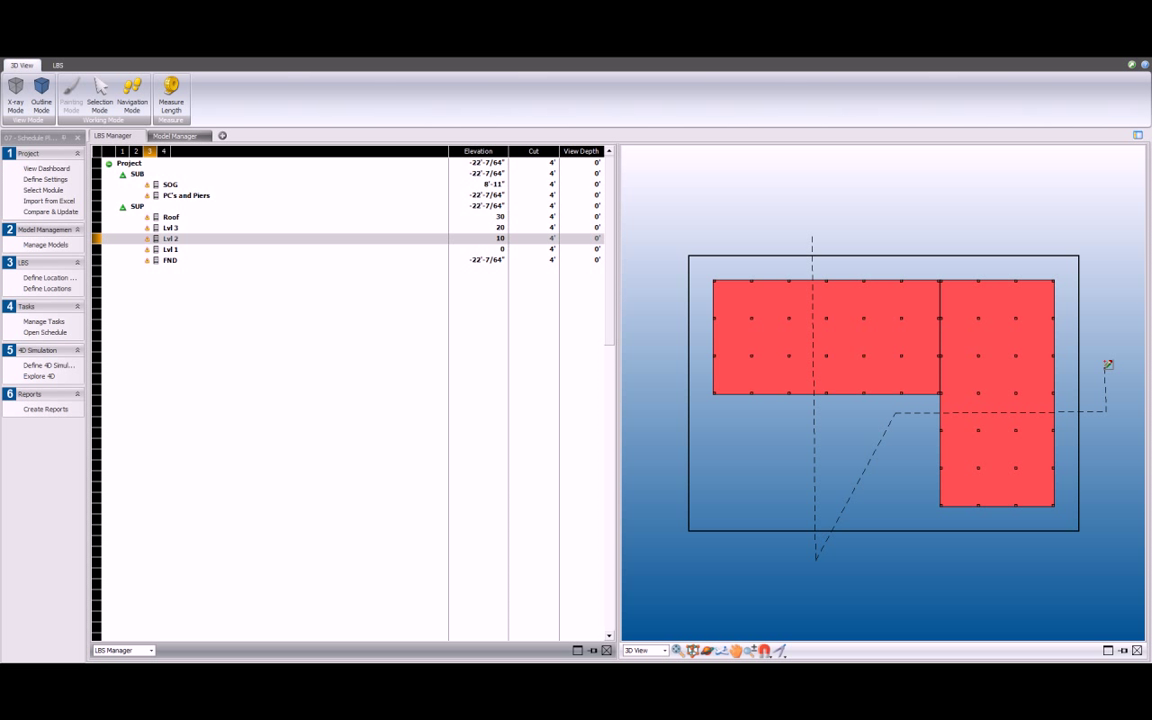
{"action": "left_click", "coordinate": [136, 241]}
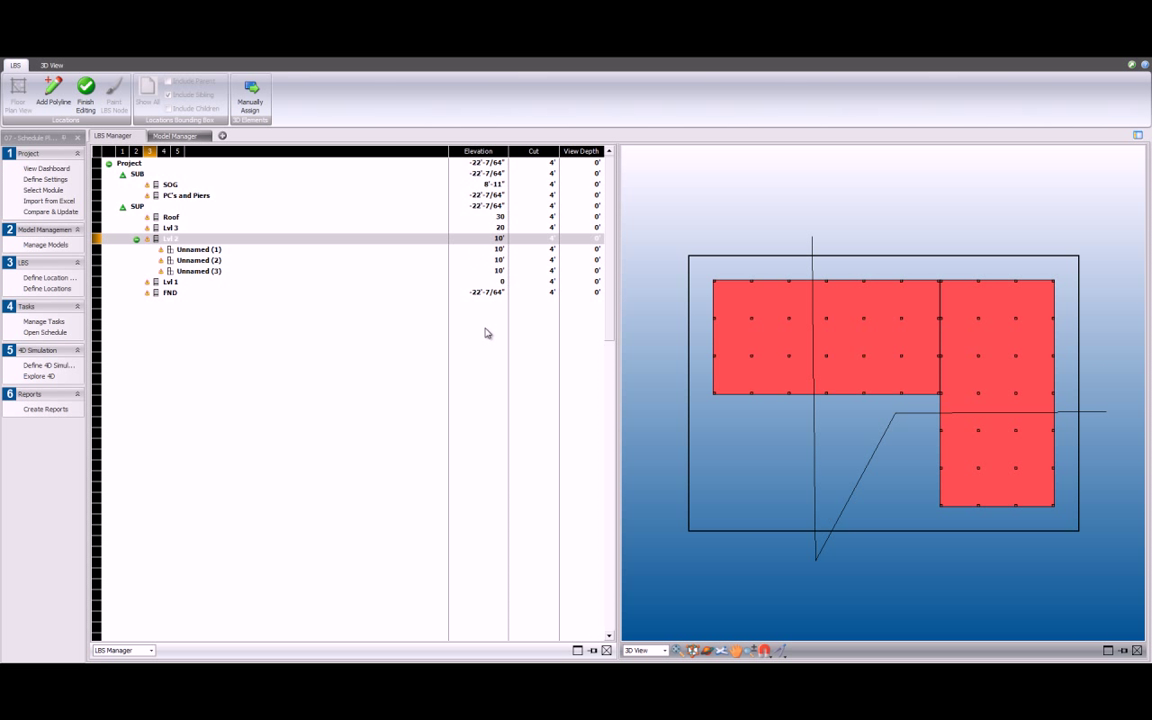
- Create takeoff items for the model version in Model Manager and activate the model
{"action": "left_click", "coordinate": [176, 136]}
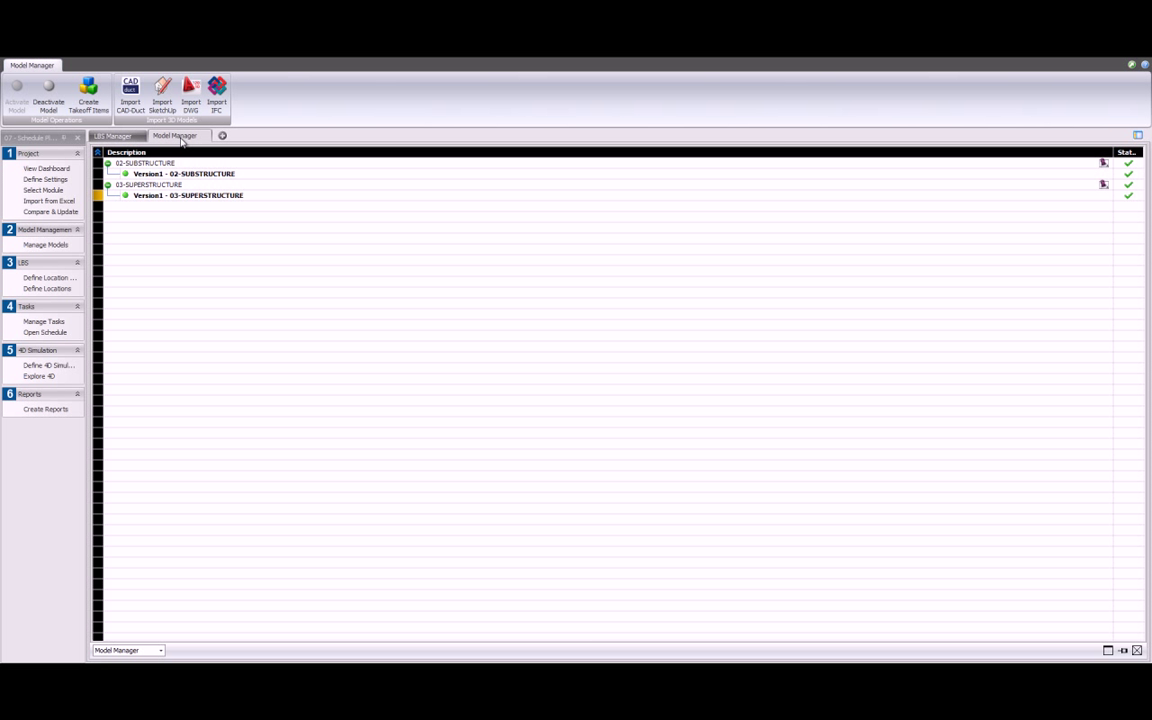
{"action": "right_click", "coordinate": [170, 175]}
{"action": "left_click", "coordinate": [205, 197]}
{"action": "left_click", "coordinate": [265, 391]}
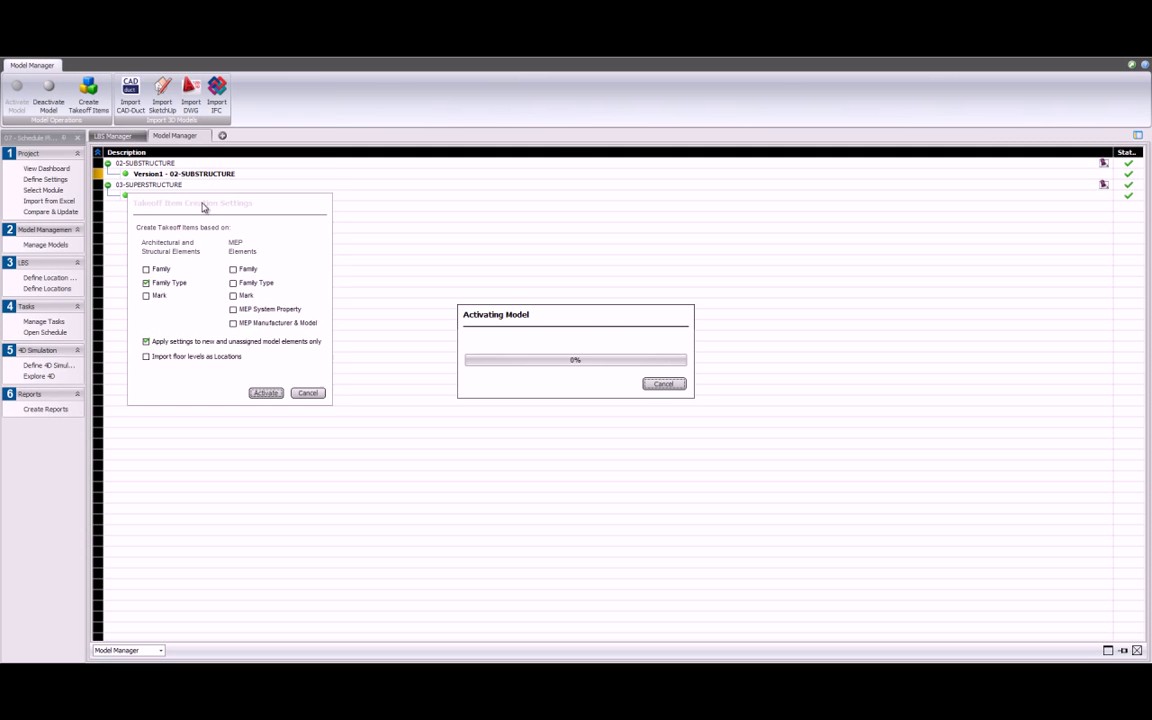